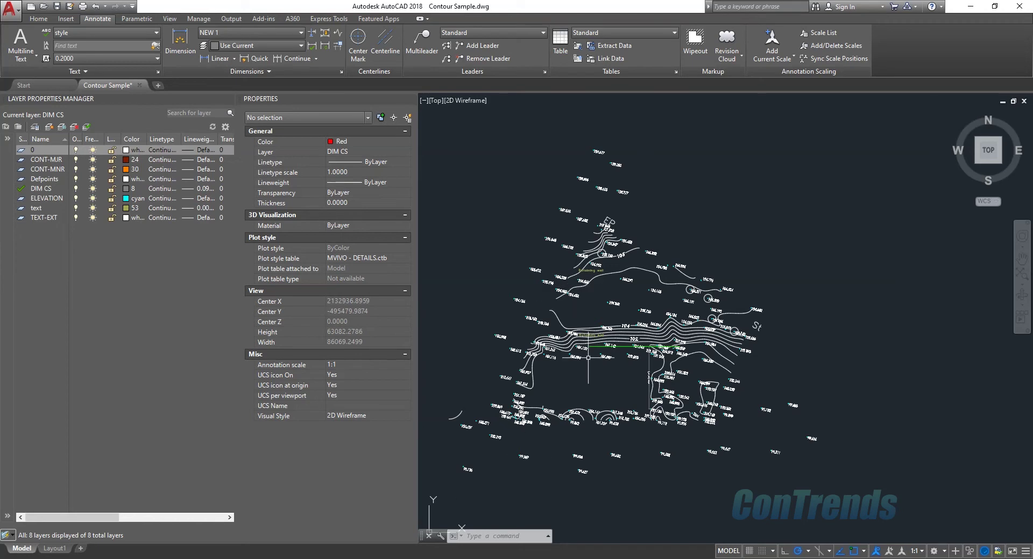
- Zoom in and out on the retaining wall notes, the 102/104 contours and their spot elevations
{"action": "scroll", "coordinate": [591, 325], "scroll_direction": "up", "scroll_amount": 5}
{"action": "scroll", "coordinate": [584, 347], "scroll_direction": "down", "scroll_amount": 7}
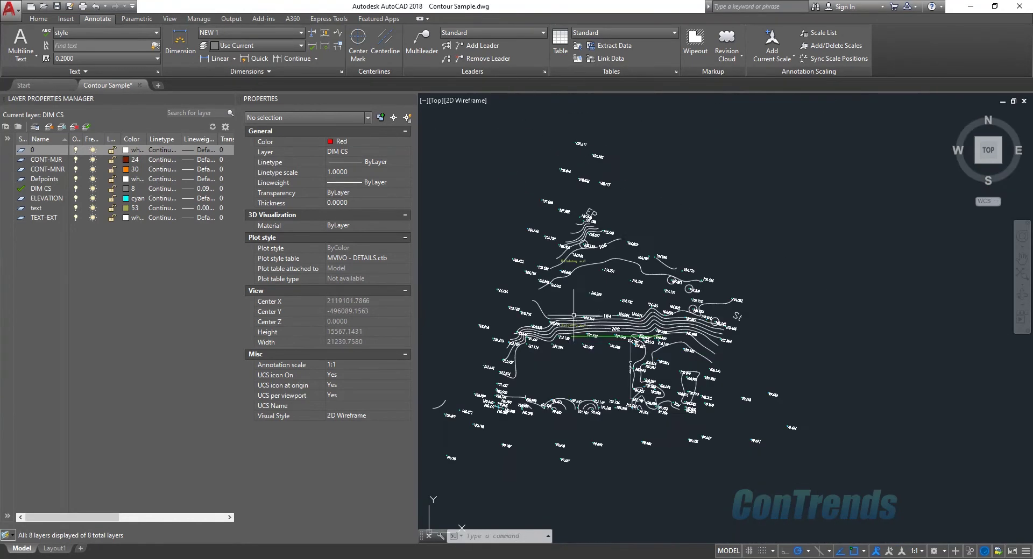
{"action": "scroll", "coordinate": [588, 358], "scroll_direction": "up", "scroll_amount": 5}
{"action": "scroll", "coordinate": [573, 309], "scroll_direction": "down", "scroll_amount": 5}
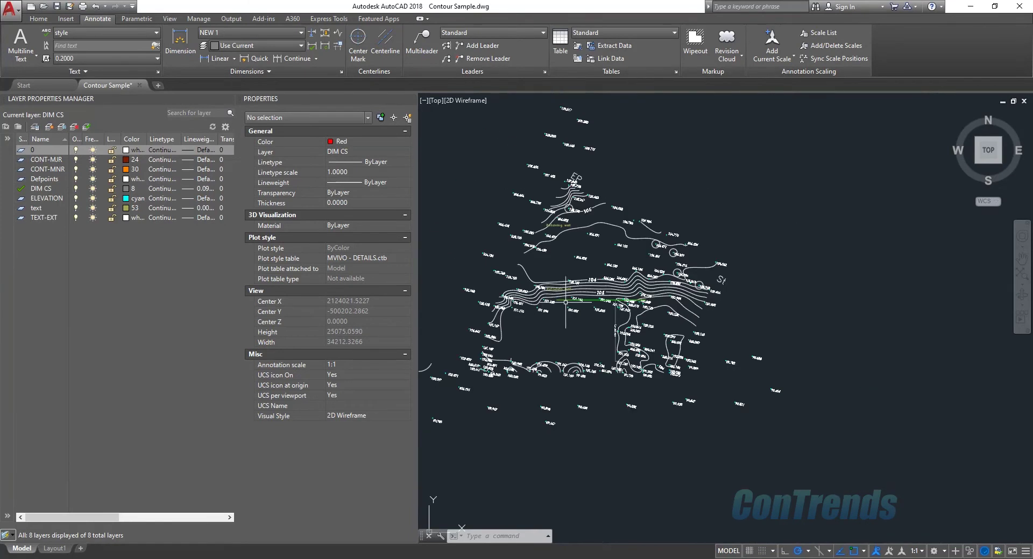
{"action": "scroll", "coordinate": [538, 296], "scroll_direction": "up", "scroll_amount": 1}
{"action": "scroll", "coordinate": [548, 301], "scroll_direction": "up", "scroll_amount": 4}
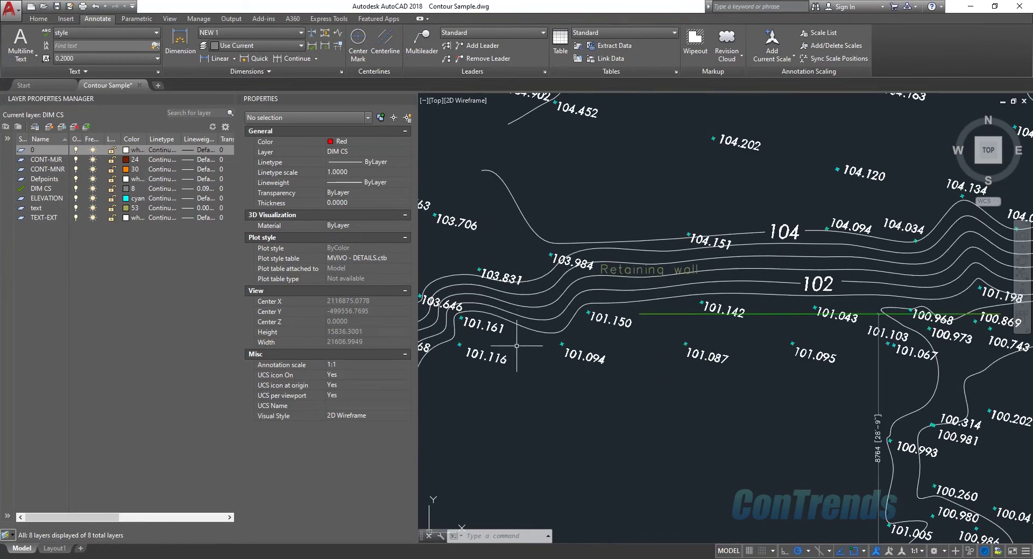
{"action": "scroll", "coordinate": [547, 301], "scroll_direction": "down", "scroll_amount": 4}
{"action": "scroll", "coordinate": [548, 301], "scroll_direction": "up", "scroll_amount": 1}
{"action": "scroll", "coordinate": [548, 310], "scroll_direction": "up", "scroll_amount": 2}
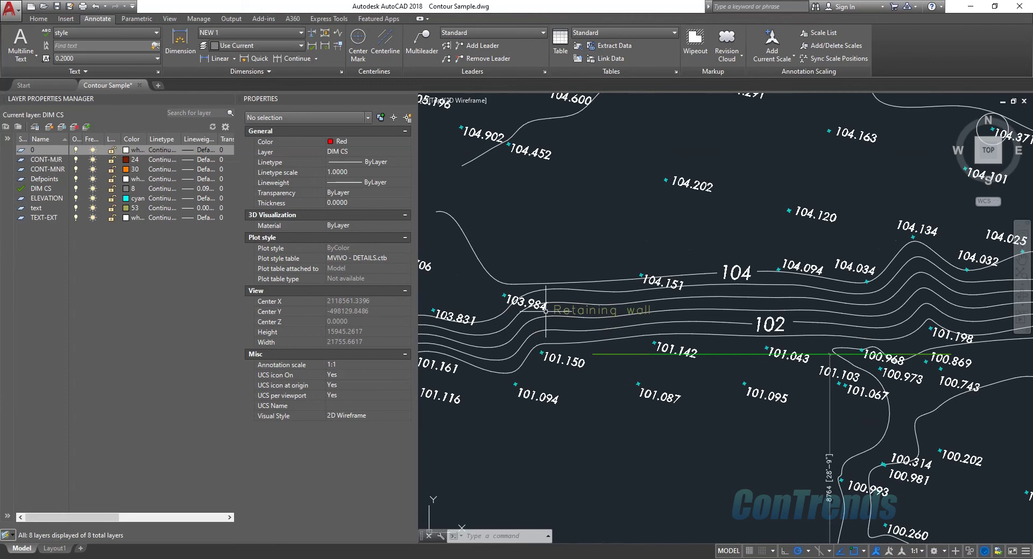
{"action": "scroll", "coordinate": [546, 310], "scroll_direction": "down", "scroll_amount": 2}
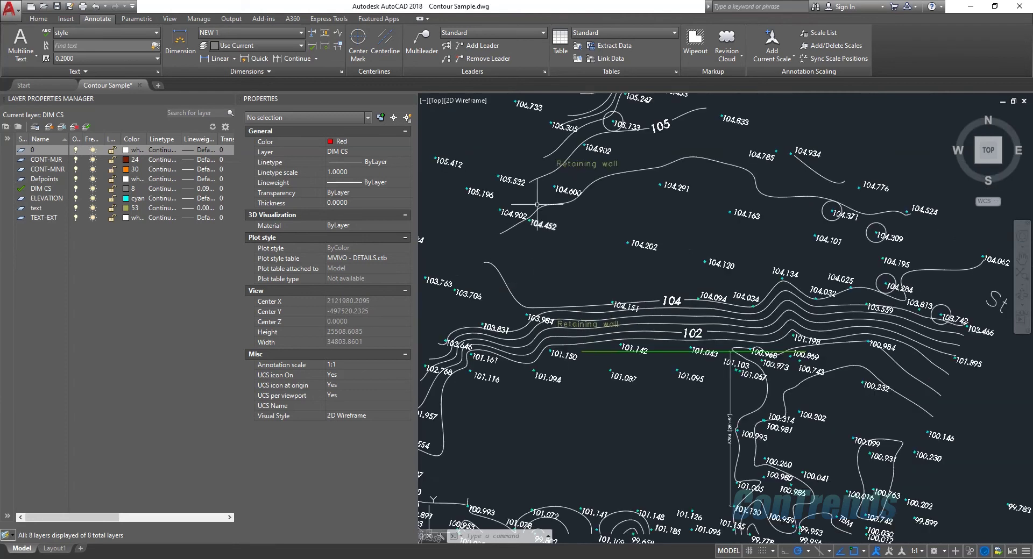
{"action": "scroll", "coordinate": [546, 196], "scroll_direction": "up", "scroll_amount": 2}
{"action": "scroll", "coordinate": [546, 196], "scroll_direction": "down", "scroll_amount": 4}
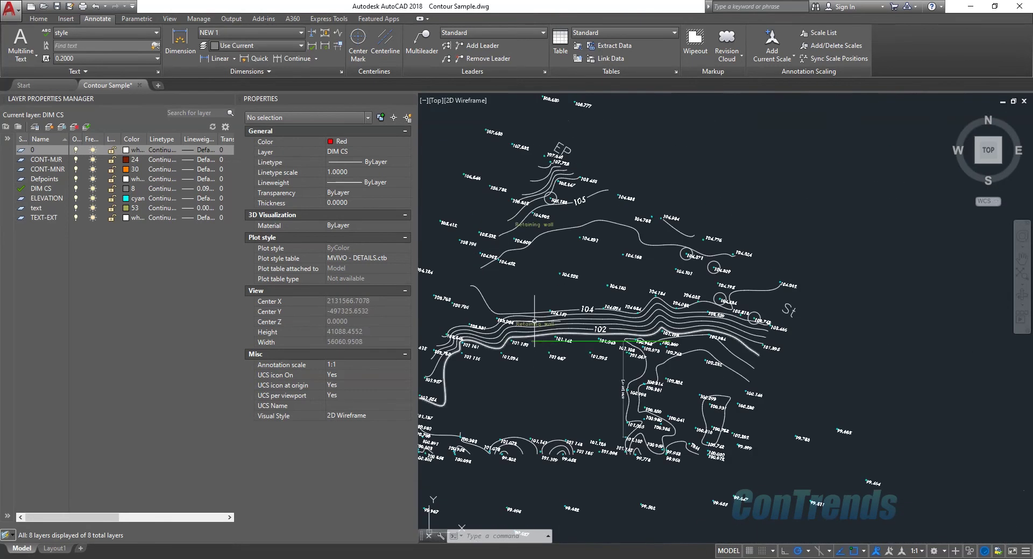
{"action": "scroll", "coordinate": [547, 303], "scroll_direction": "up", "scroll_amount": 2}
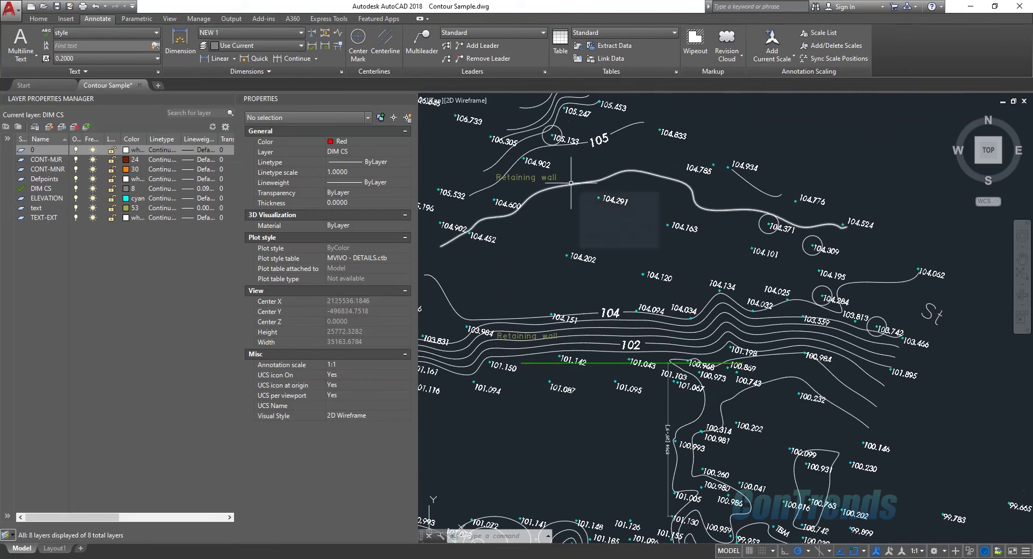
{"action": "left_click", "coordinate": [570, 182]}
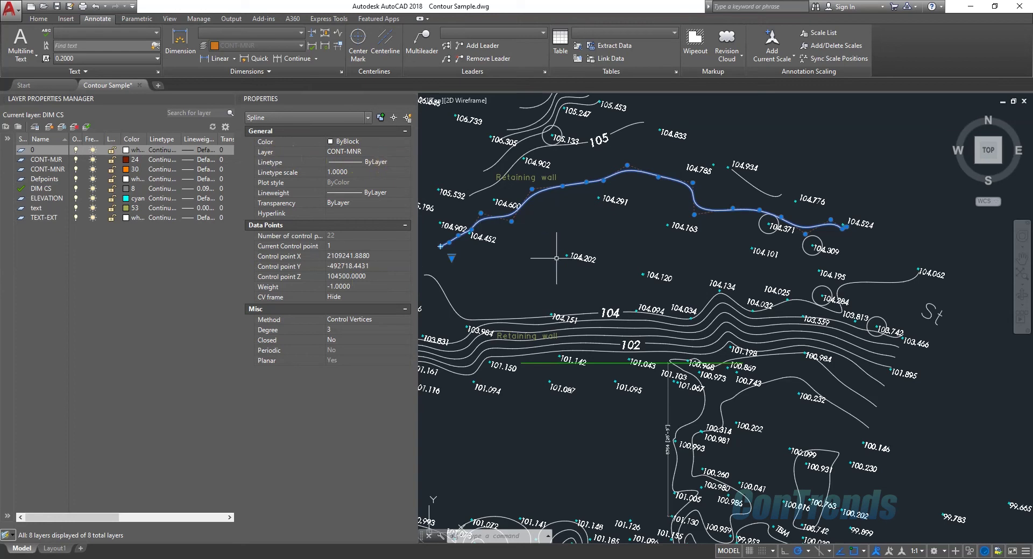
{"action": "key", "text": "Escape"}
{"action": "key", "text": "Escape"}
- Zoom around the contour plan and pan it up and to the right
{"action": "scroll", "coordinate": [541, 313], "scroll_direction": "up", "scroll_amount": 2}
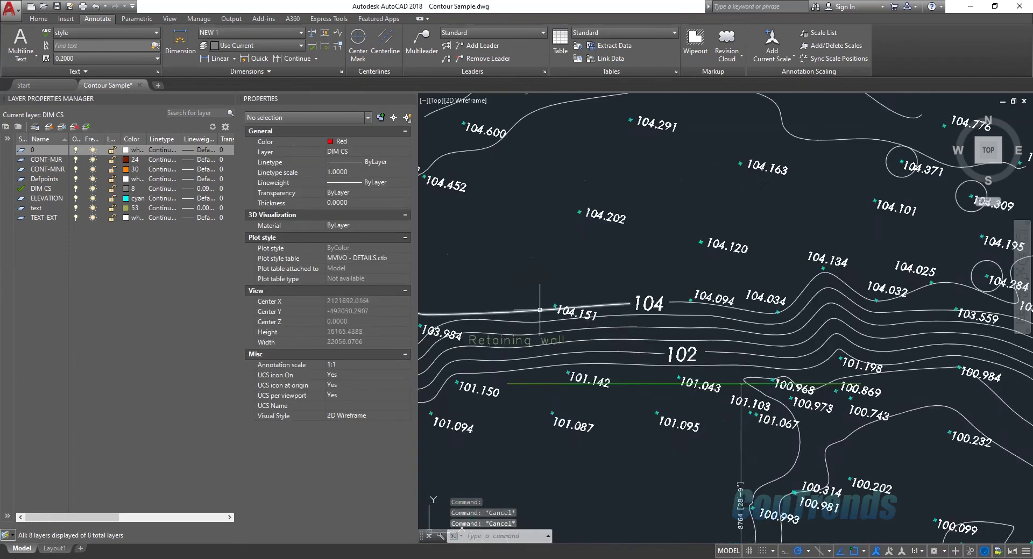
{"action": "scroll", "coordinate": [532, 263], "scroll_direction": "down", "scroll_amount": 4}
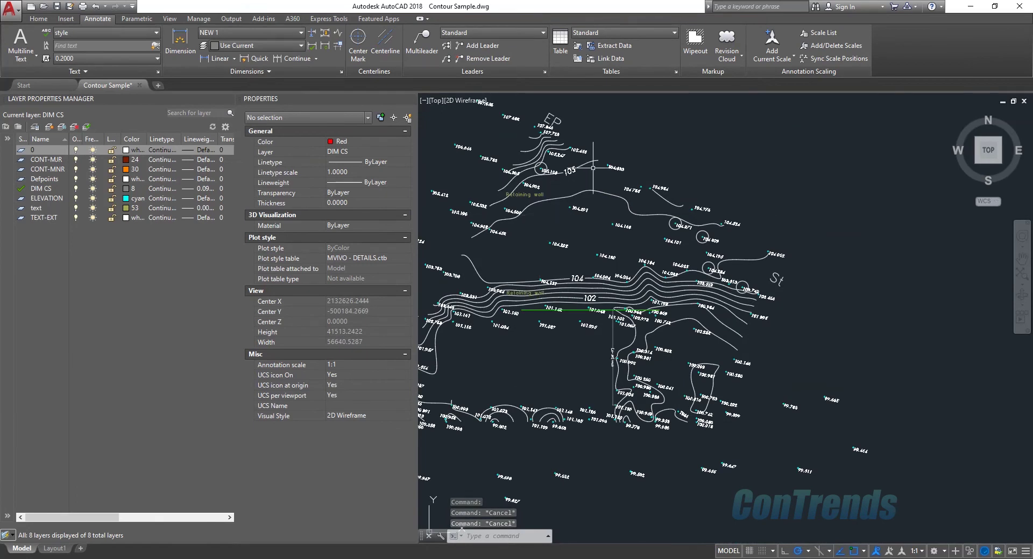
{"action": "scroll", "coordinate": [592, 168], "scroll_direction": "down", "scroll_amount": 4}
{"action": "scroll", "coordinate": [573, 198], "scroll_direction": "up", "scroll_amount": 4}
{"action": "middle_click_drag", "start_coordinate": [573, 199], "coordinate": [578, 224]}
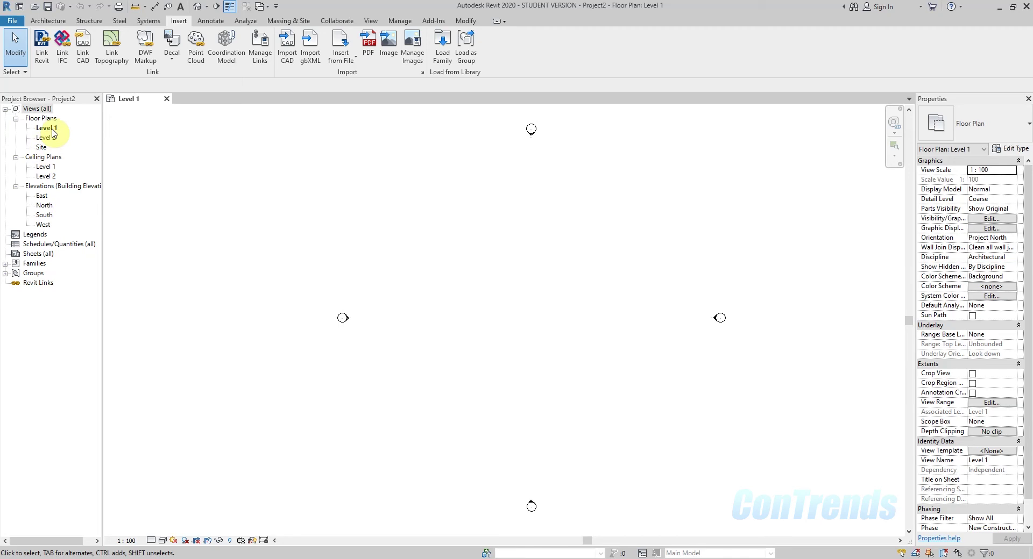
- Open the Site floor plan and launch Link CAD from the Insert tab
{"action": "double_click", "coordinate": [42, 147]}
{"action": "scroll", "coordinate": [409, 249], "scroll_direction": "down", "scroll_amount": 2}
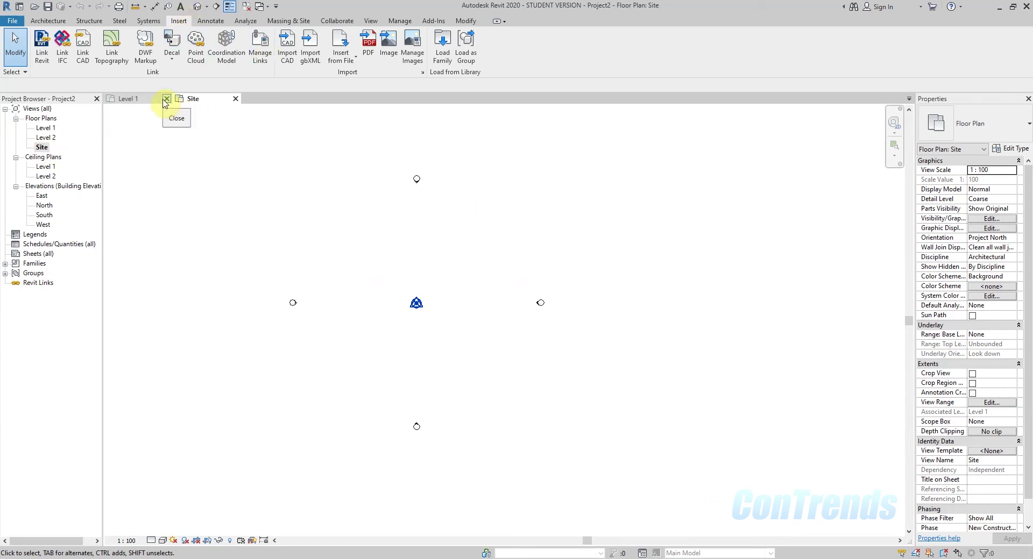
{"action": "left_click", "coordinate": [84, 56]}
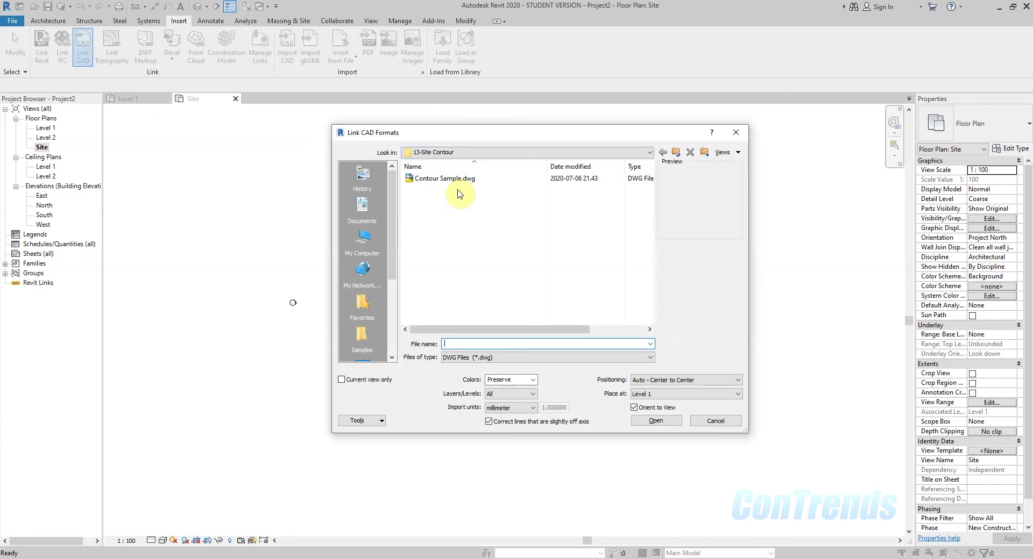
- Link Contour Sample.dwg using Auto - Center to Center positioning, placed at Level 1
{"action": "left_click", "coordinate": [456, 179]}
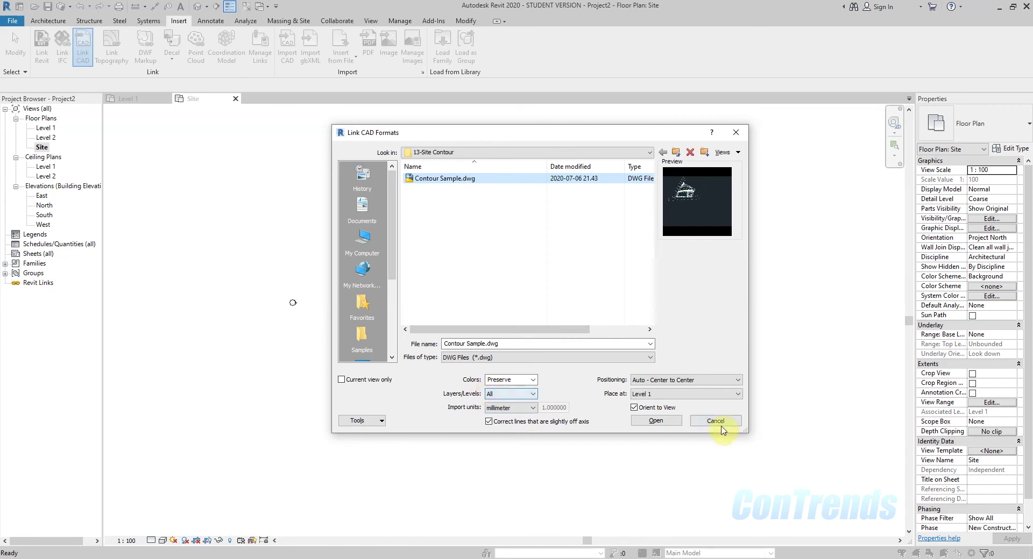
{"action": "left_click", "coordinate": [670, 423]}
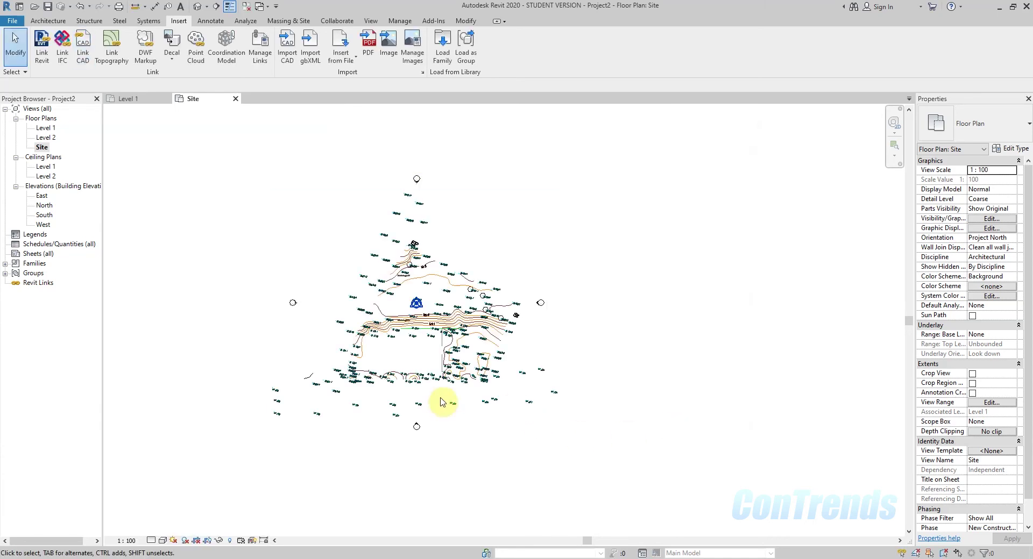
- Zoom over the linked contour drawing, then bring up the Massing & Site tools
{"action": "scroll", "coordinate": [436, 398], "scroll_direction": "up", "scroll_amount": 3}
{"action": "scroll", "coordinate": [330, 257], "scroll_direction": "up", "scroll_amount": 2}
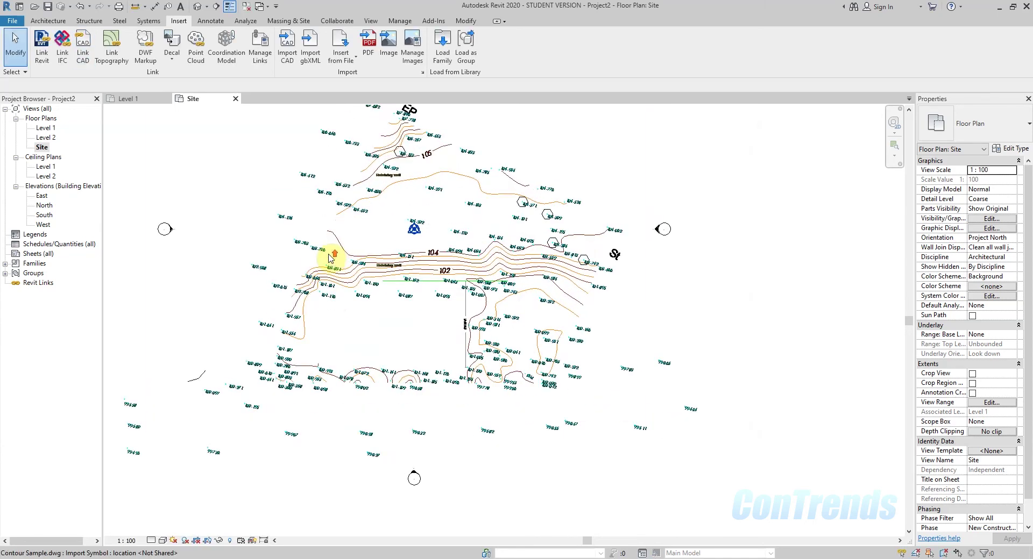
{"action": "scroll", "coordinate": [329, 257], "scroll_direction": "down", "scroll_amount": 3}
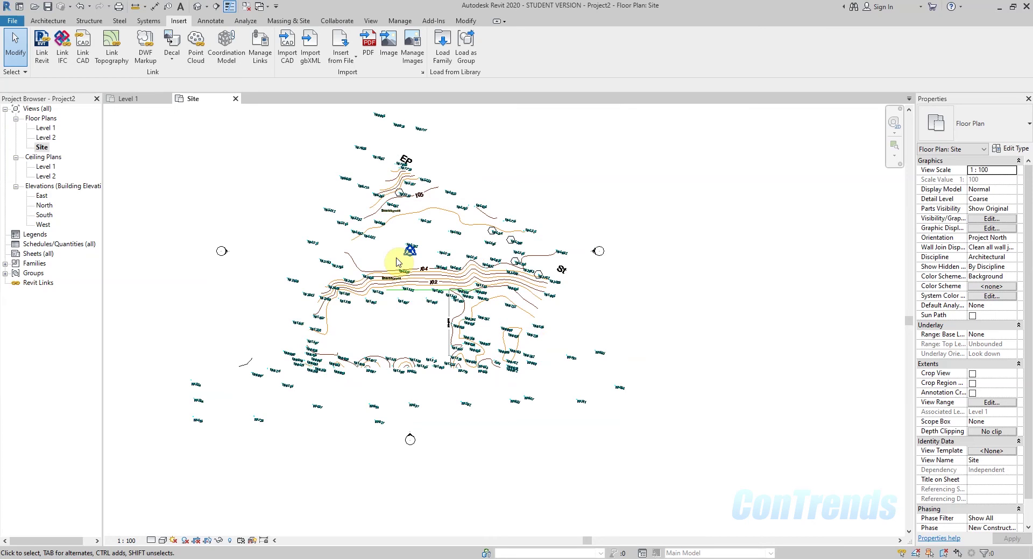
{"action": "scroll", "coordinate": [421, 329], "scroll_direction": "down", "scroll_amount": 1}
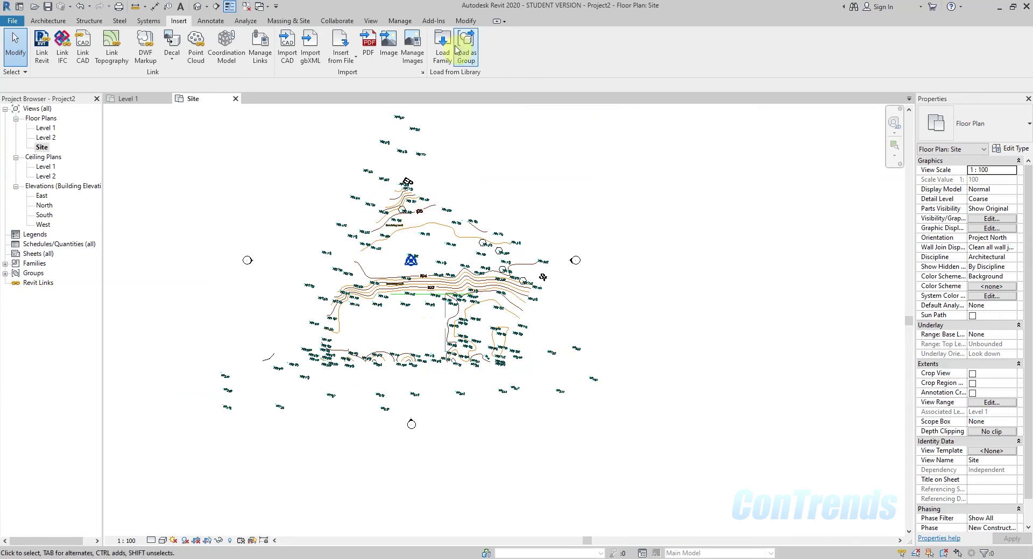
{"action": "left_click", "coordinate": [287, 23]}
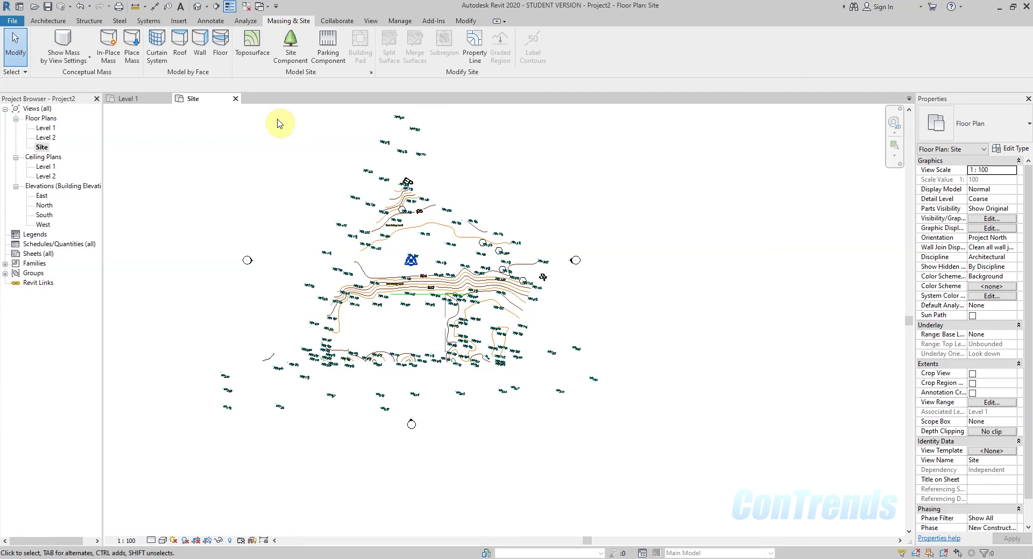
- Start a new toposurface using Create from Import > Select Import Instance
{"action": "left_click", "coordinate": [252, 42]}
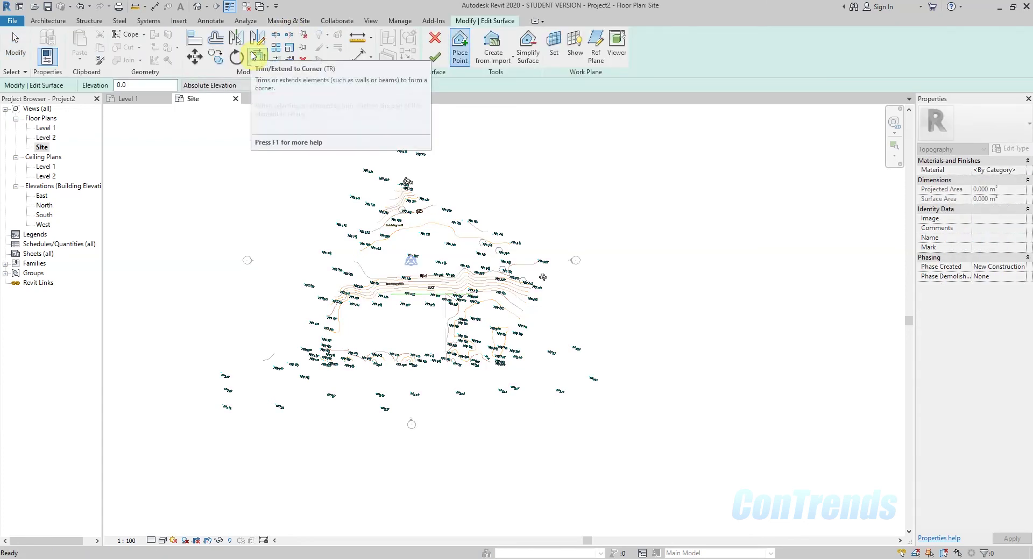
{"action": "left_click", "coordinate": [500, 64]}
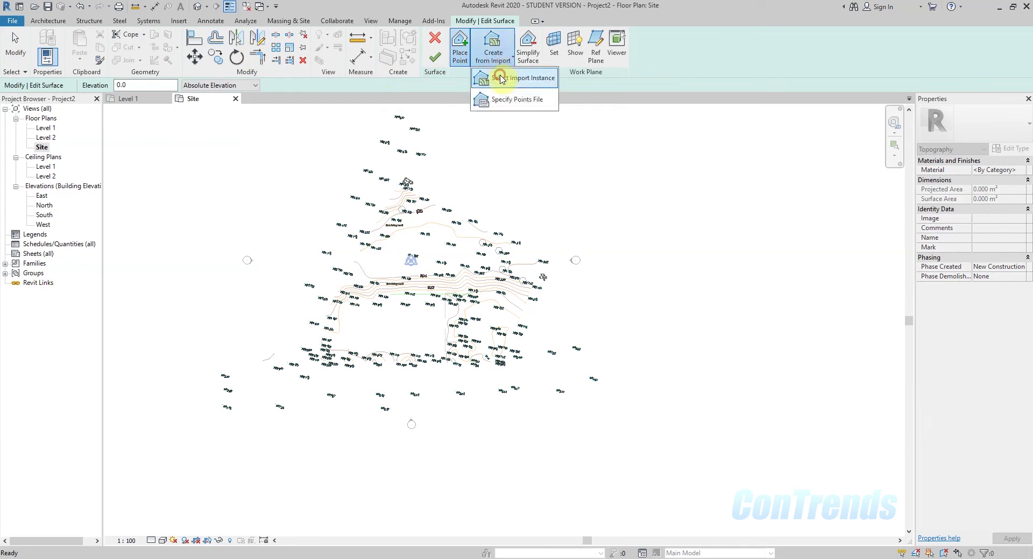
{"action": "left_click", "coordinate": [503, 78]}
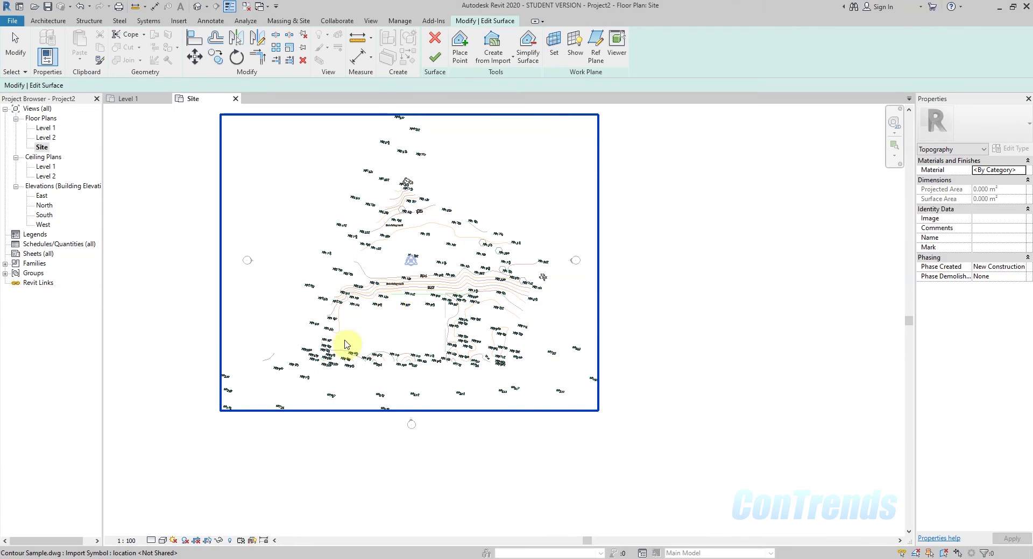
- Pick the linked DWG and add points from only layers CONT-MJR and CONT-MNR
{"action": "left_click", "coordinate": [384, 302]}
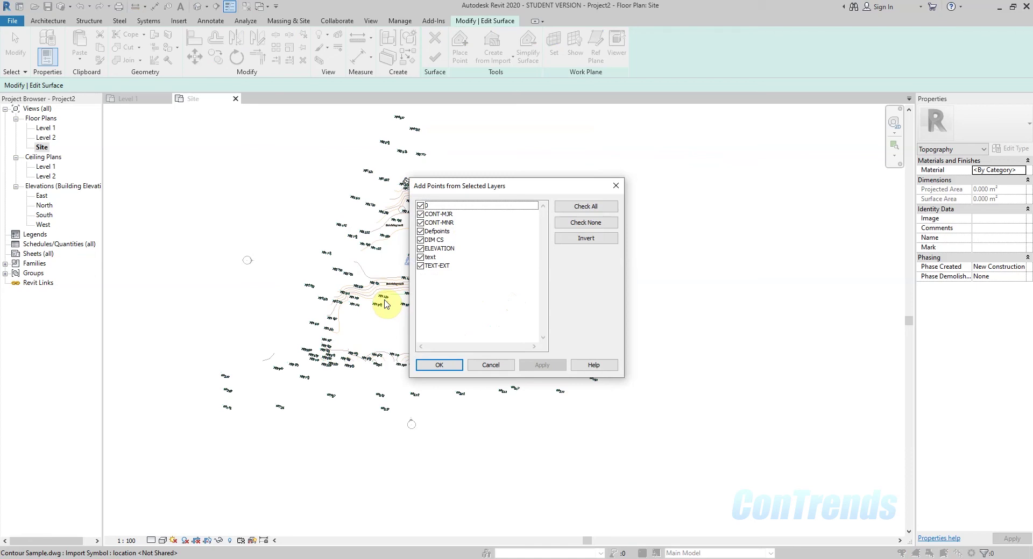
{"action": "left_click", "coordinate": [421, 207]}
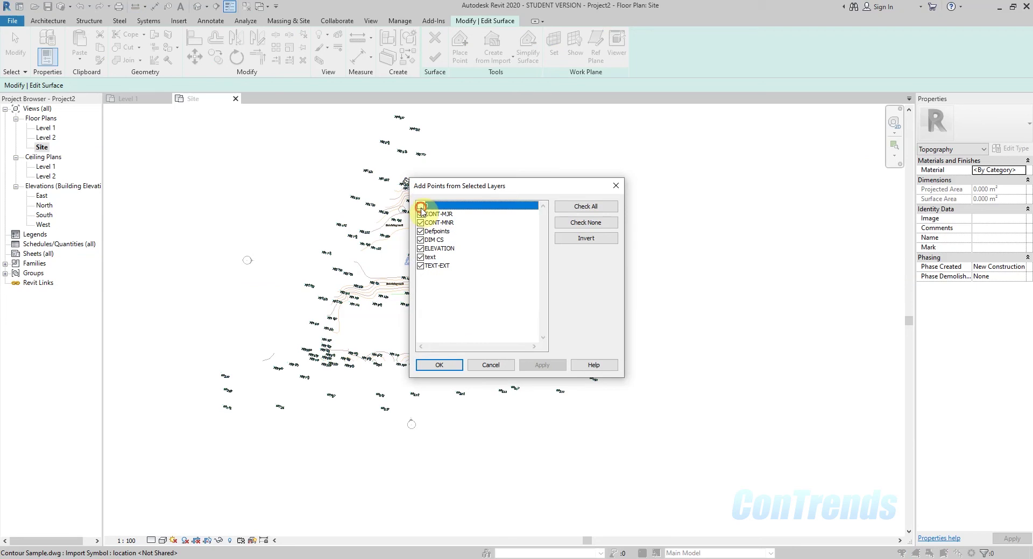
{"action": "left_click", "coordinate": [421, 232]}
{"action": "left_click", "coordinate": [420, 240]}
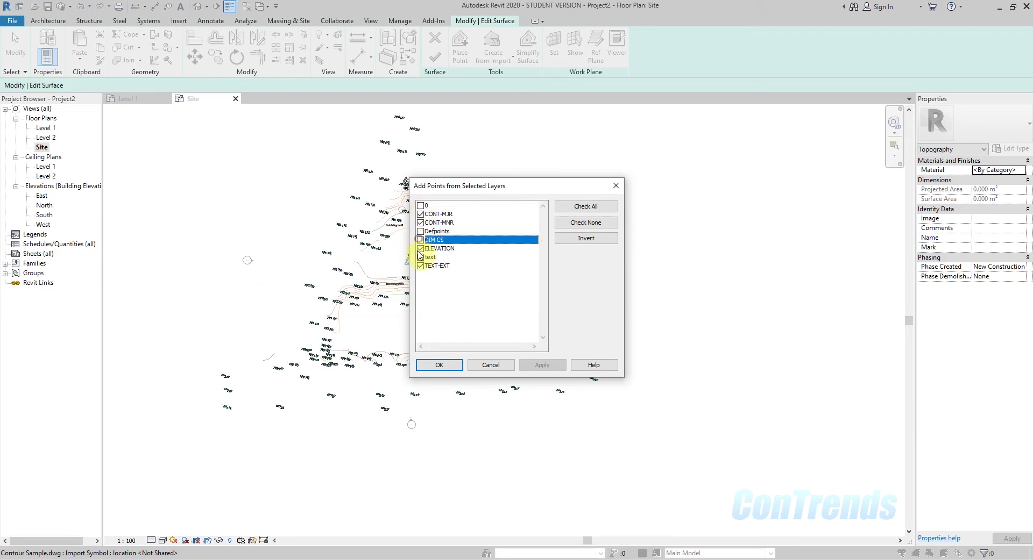
{"action": "left_click", "coordinate": [421, 249]}
{"action": "left_click", "coordinate": [421, 257]}
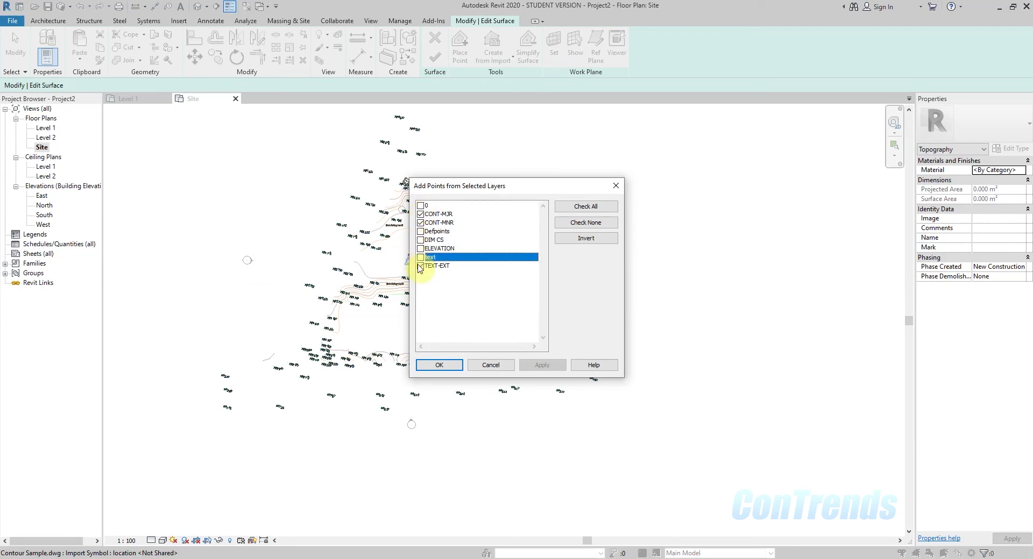
{"action": "left_click", "coordinate": [420, 265]}
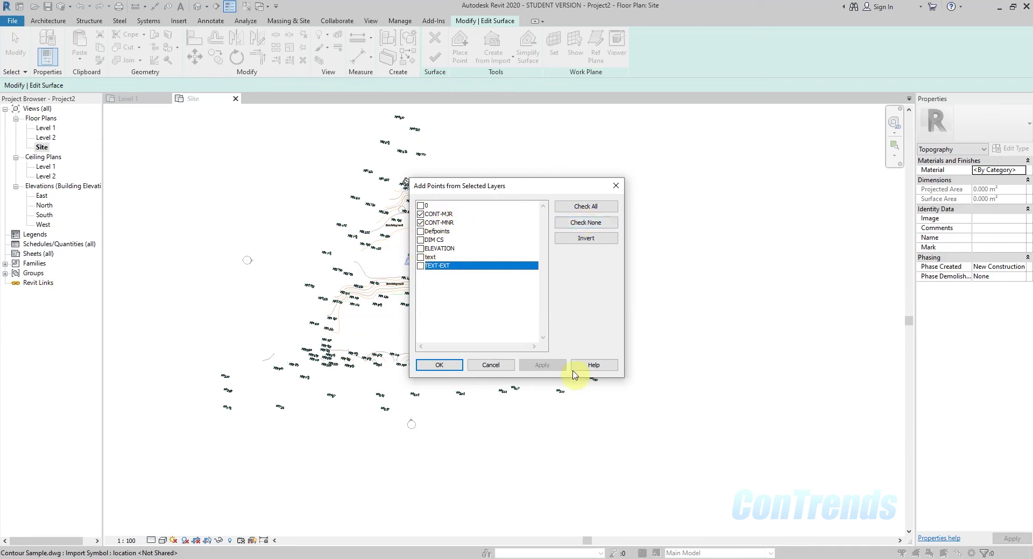
{"action": "left_click", "coordinate": [460, 365]}
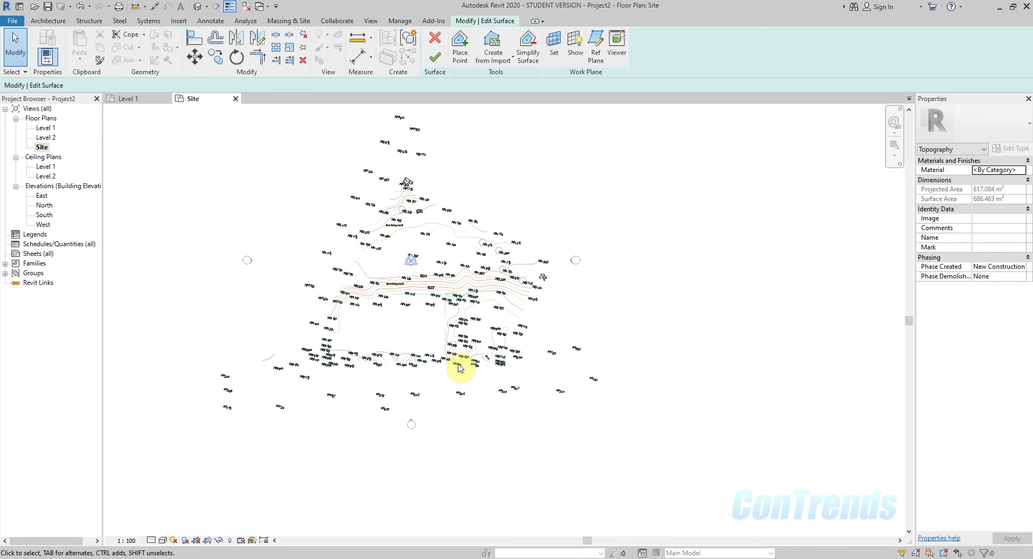
- Finish the toposurface, open Default 3D View, and hide imported categories via VG
{"action": "left_click", "coordinate": [442, 65]}
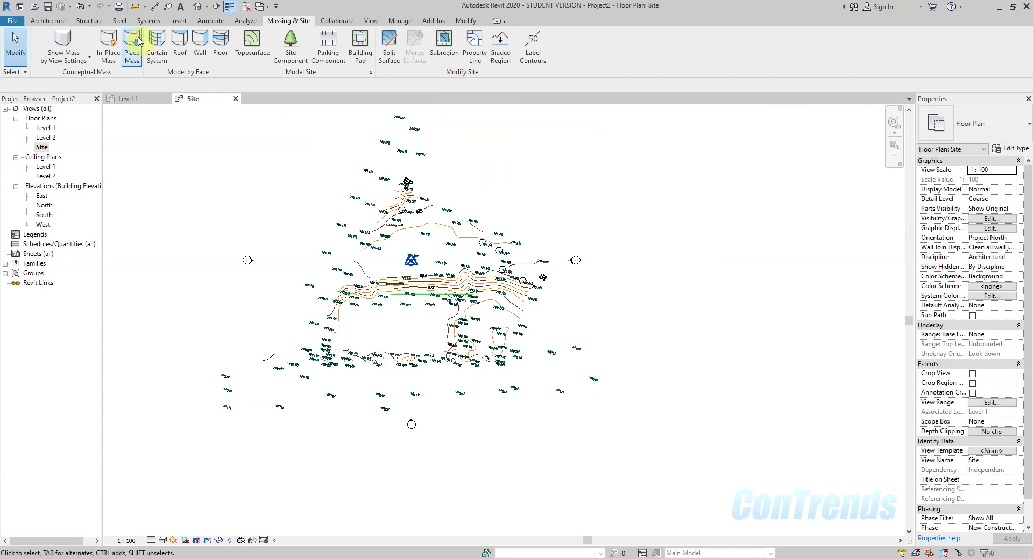
{"action": "left_click", "coordinate": [198, 8]}
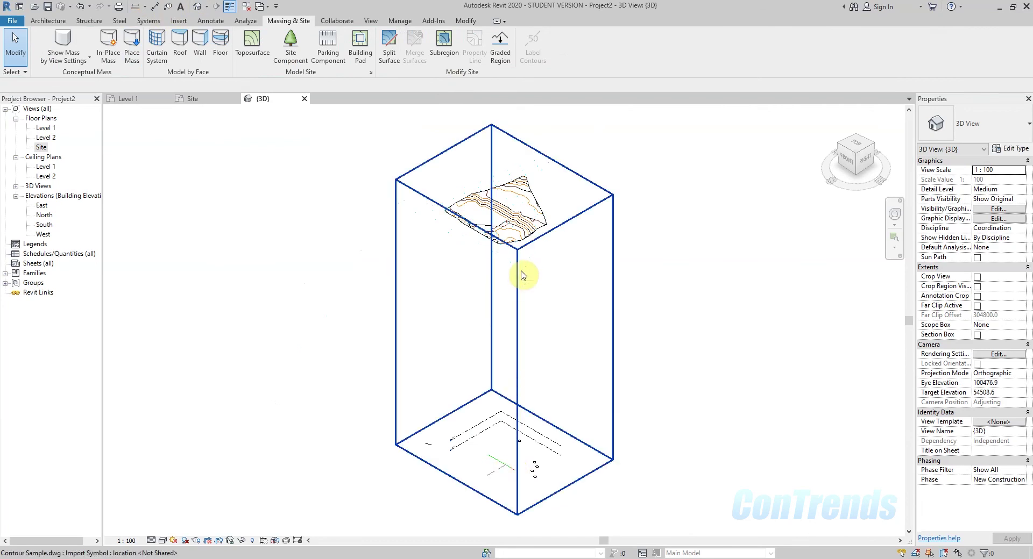
{"action": "key", "text": "v"}
{"action": "key", "text": "g"}
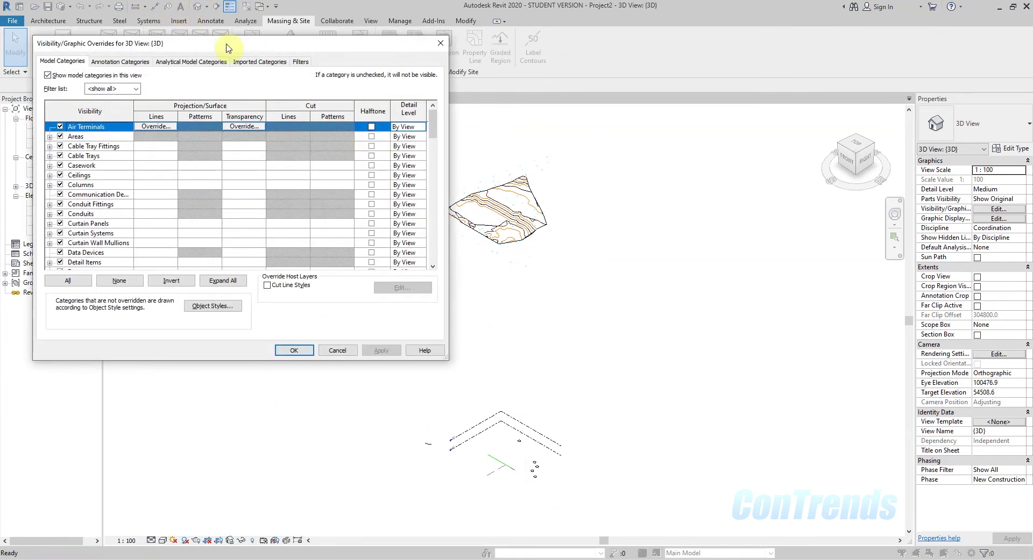
{"action": "left_click", "coordinate": [259, 62]}
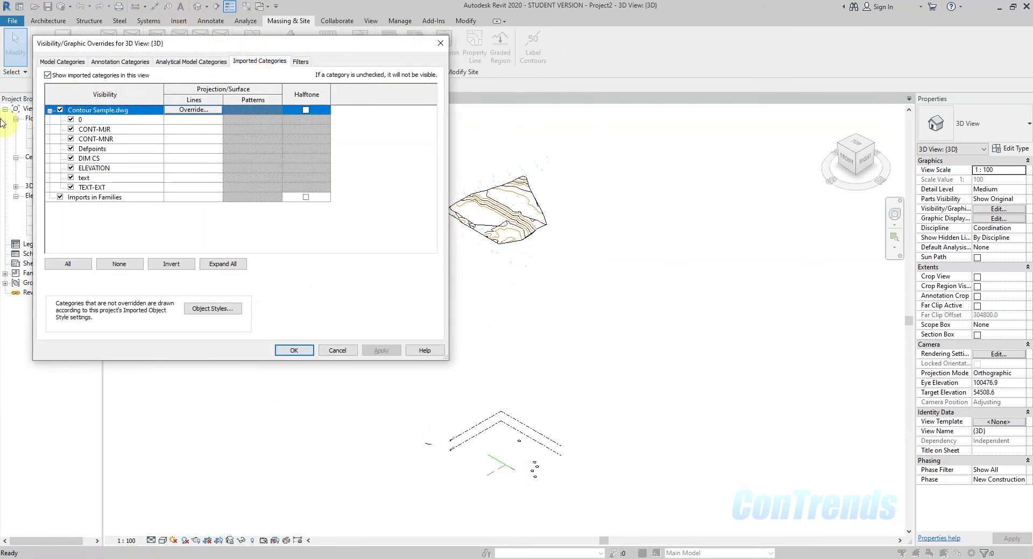
{"action": "left_click", "coordinate": [48, 75]}
{"action": "left_click", "coordinate": [294, 350]}
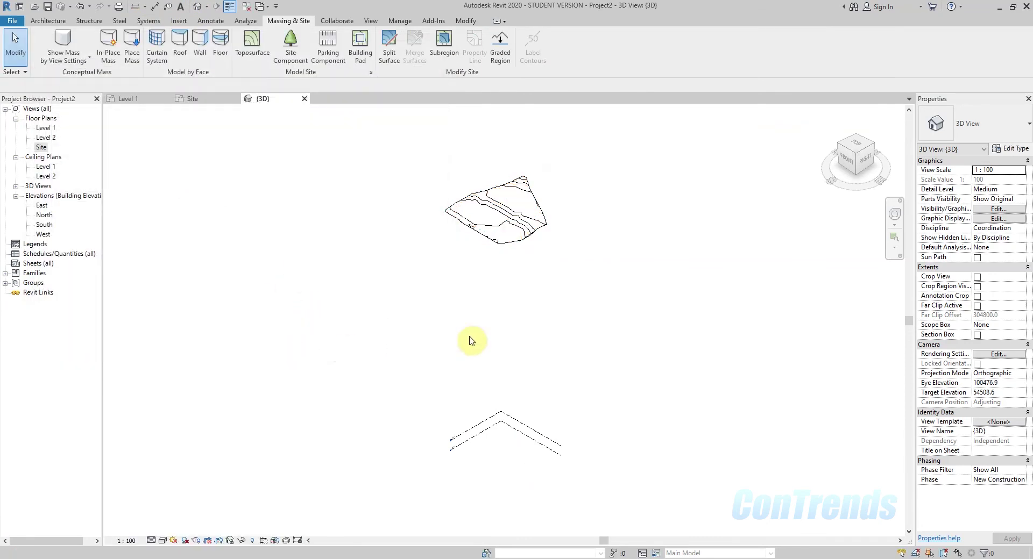
- Switch the 3D view to the Realistic visual style and zoom around the terrain
{"action": "left_click", "coordinate": [151, 541]}
{"action": "left_click", "coordinate": [186, 528]}
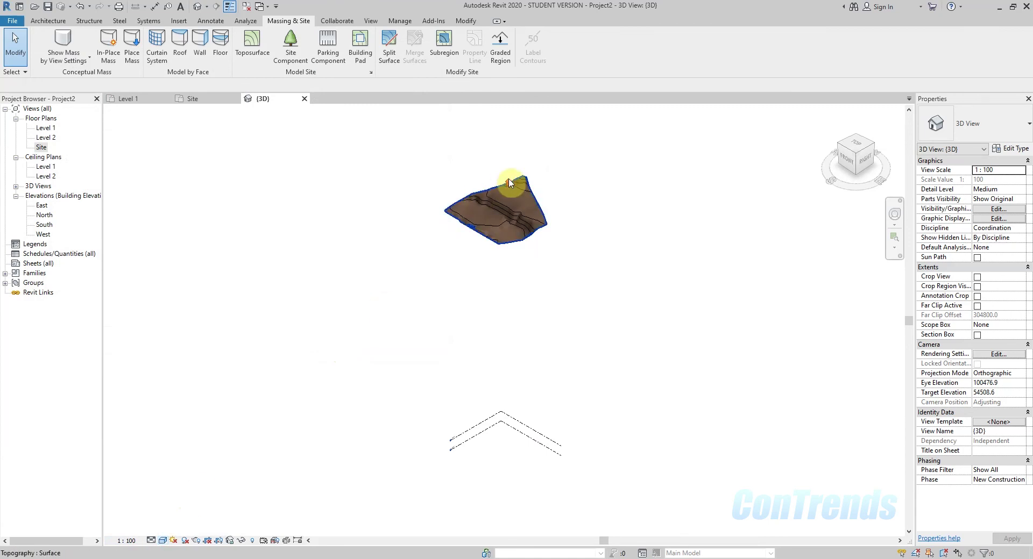
{"action": "scroll", "coordinate": [516, 199], "scroll_direction": "up", "scroll_amount": 5}
{"action": "scroll", "coordinate": [514, 269], "scroll_direction": "up", "scroll_amount": 3}
{"action": "scroll", "coordinate": [516, 279], "scroll_direction": "down", "scroll_amount": 3}
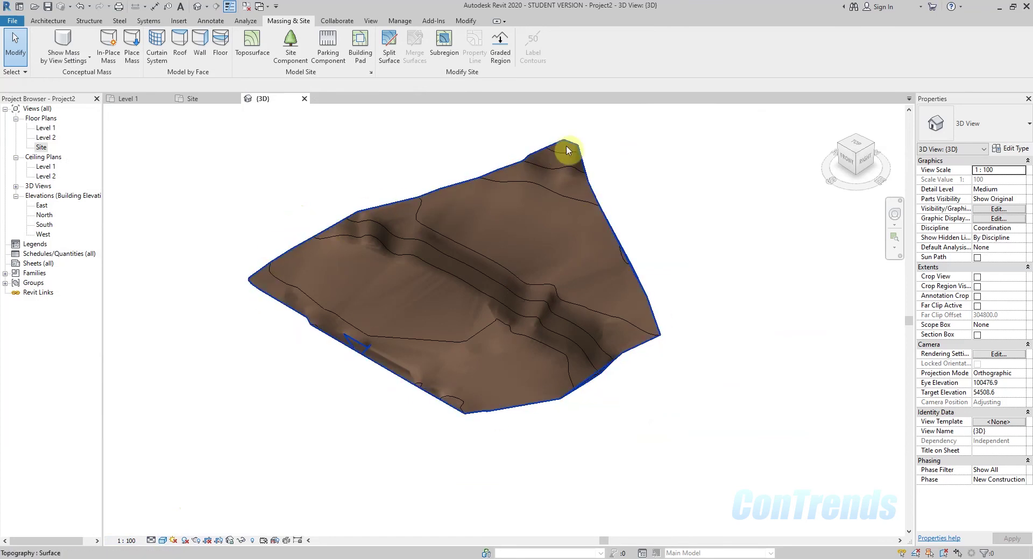
{"action": "scroll", "coordinate": [291, 253], "scroll_direction": "up", "scroll_amount": 2}
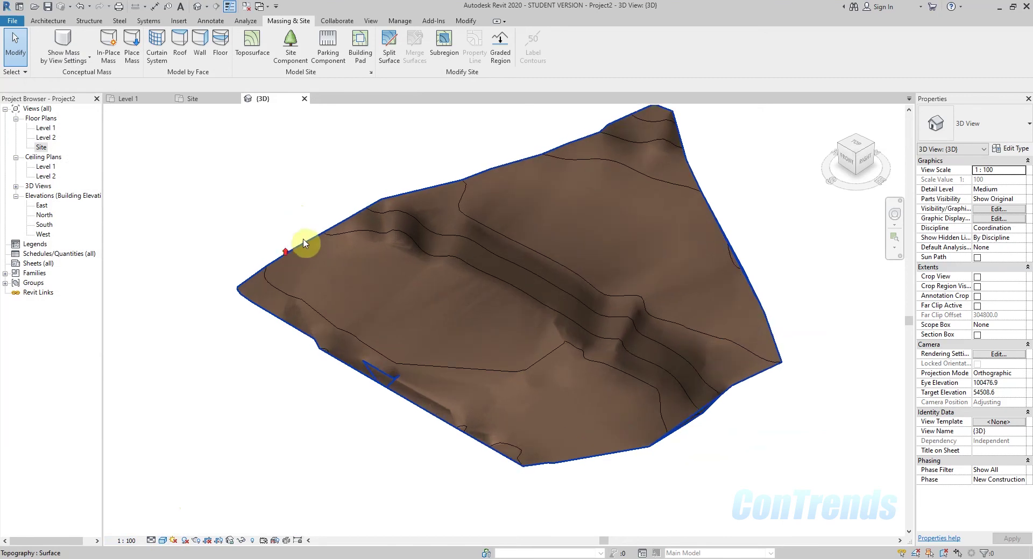
{"action": "scroll", "coordinate": [301, 242], "scroll_direction": "up", "scroll_amount": 2}
{"action": "scroll", "coordinate": [457, 258], "scroll_direction": "down", "scroll_amount": 4}
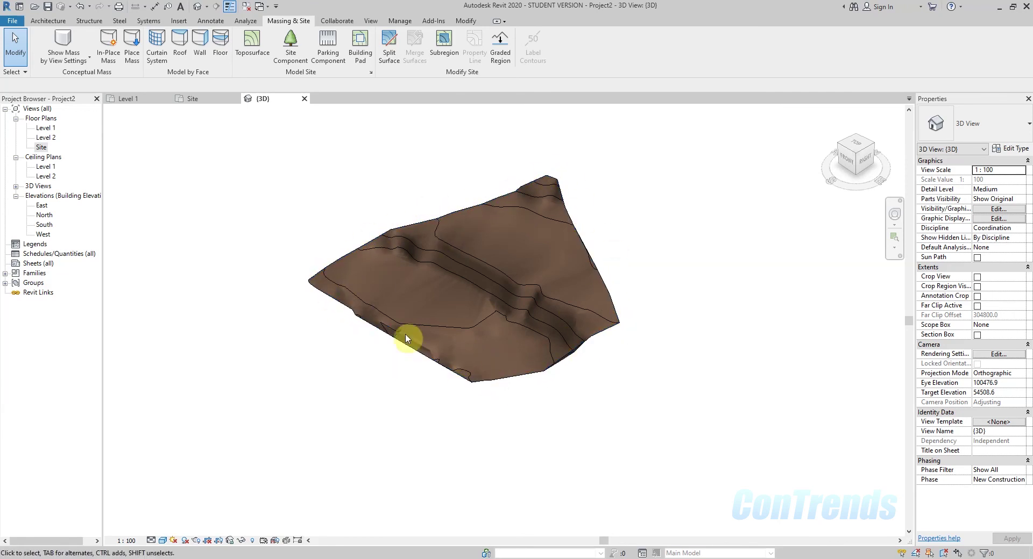
{"action": "scroll", "coordinate": [297, 211], "scroll_direction": "down", "scroll_amount": 2}
{"action": "scroll", "coordinate": [361, 233], "scroll_direction": "down", "scroll_amount": 2}
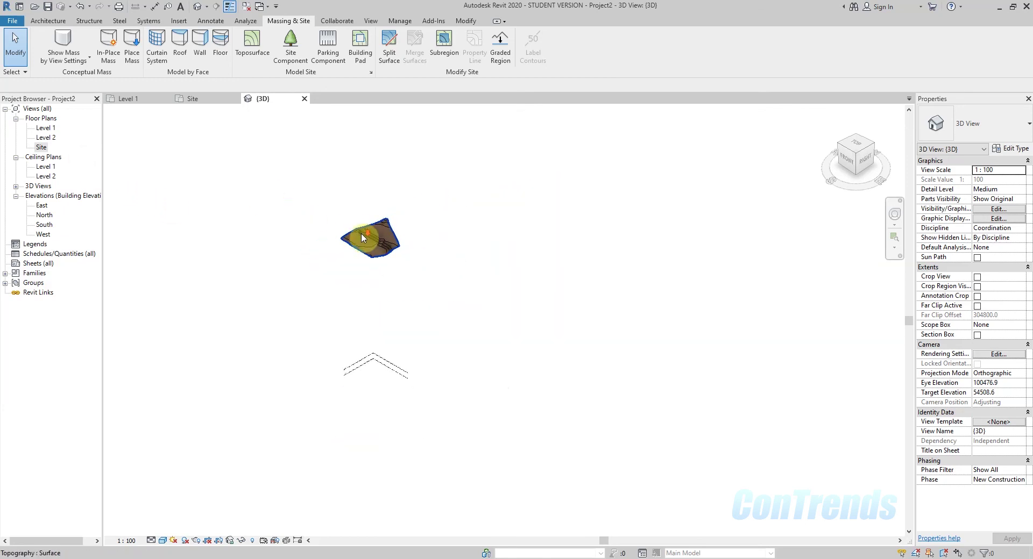
{"action": "double_click", "coordinate": [42, 148]}
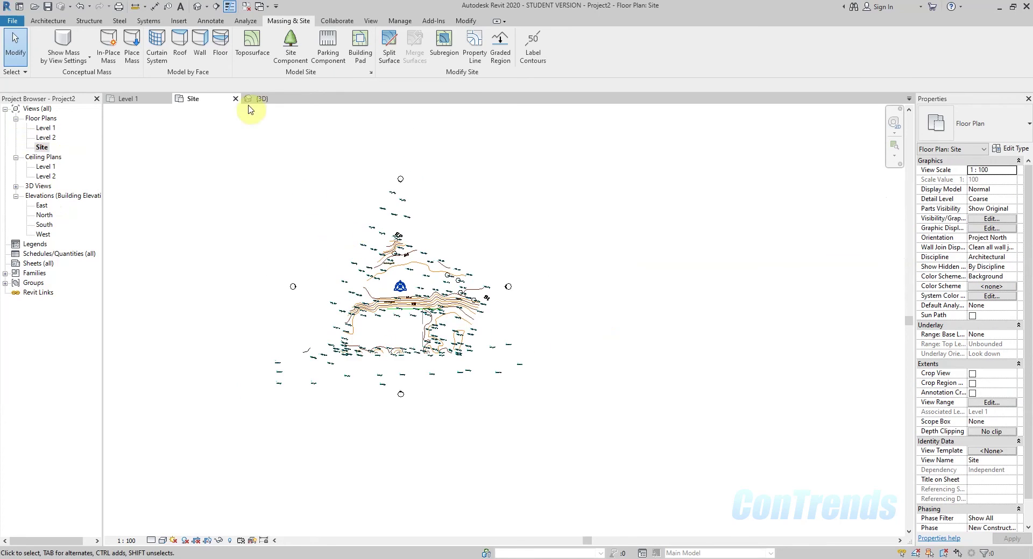
- Draw a north–south section line across the terrain and open the Section 1 view
{"action": "left_click", "coordinate": [215, 6]}
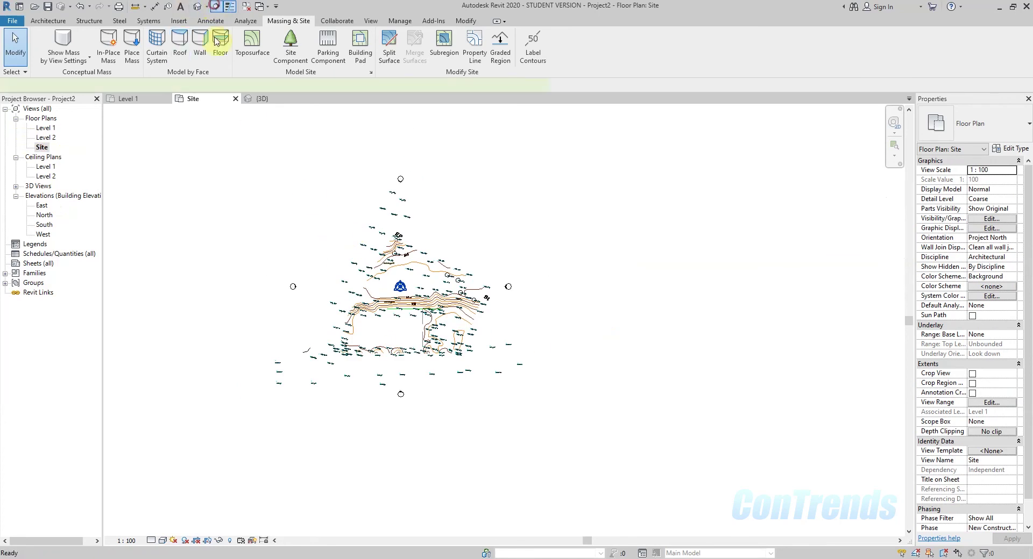
{"action": "scroll", "coordinate": [407, 376], "scroll_direction": "up", "scroll_amount": 3}
{"action": "left_click", "coordinate": [375, 388]}
{"action": "left_click", "coordinate": [369, 131]}
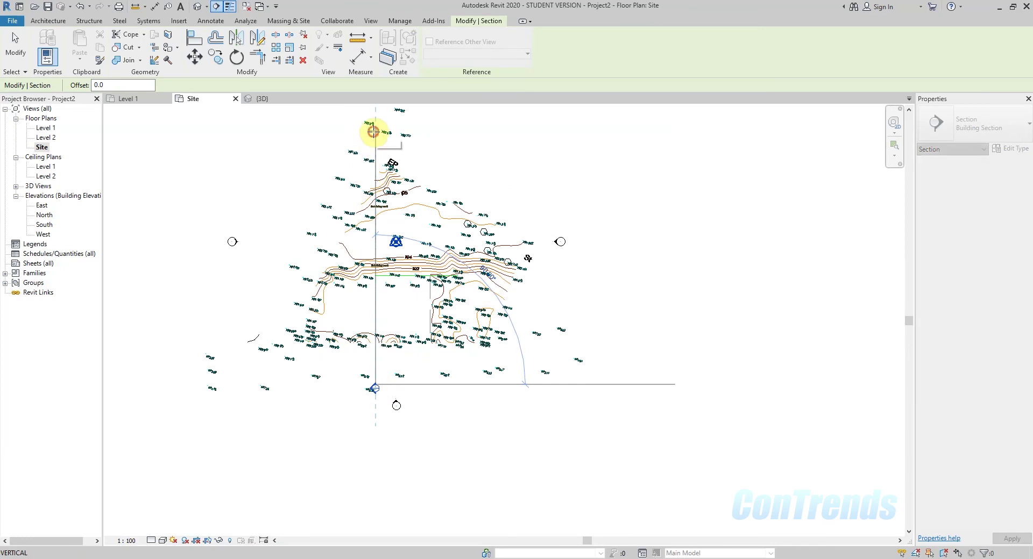
{"action": "scroll", "coordinate": [357, 269], "scroll_direction": "down", "scroll_amount": 1}
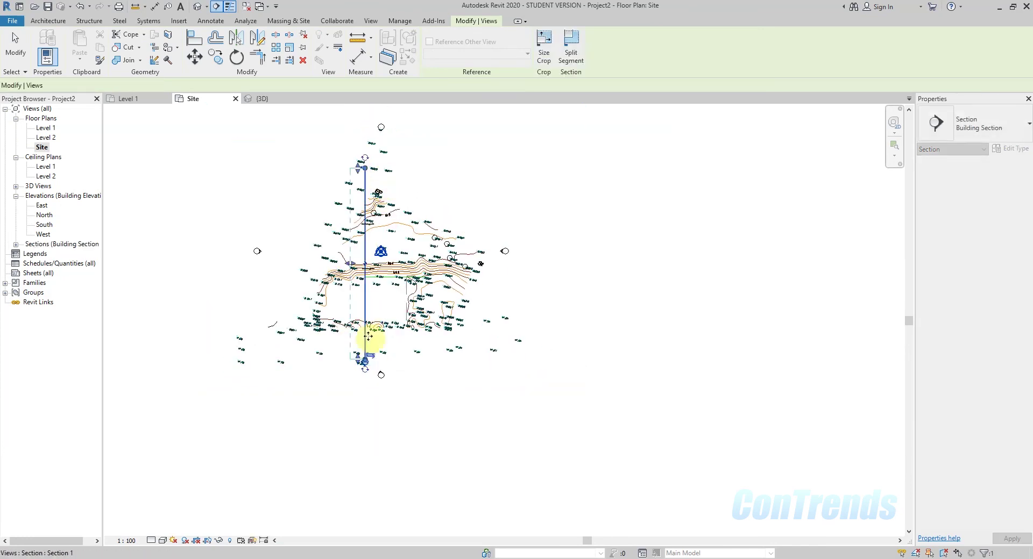
{"action": "scroll", "coordinate": [370, 383], "scroll_direction": "up", "scroll_amount": 2}
{"action": "left_click", "coordinate": [352, 428]}
{"action": "double_click", "coordinate": [364, 371]}
{"action": "scroll", "coordinate": [535, 157], "scroll_direction": "up", "scroll_amount": 8}
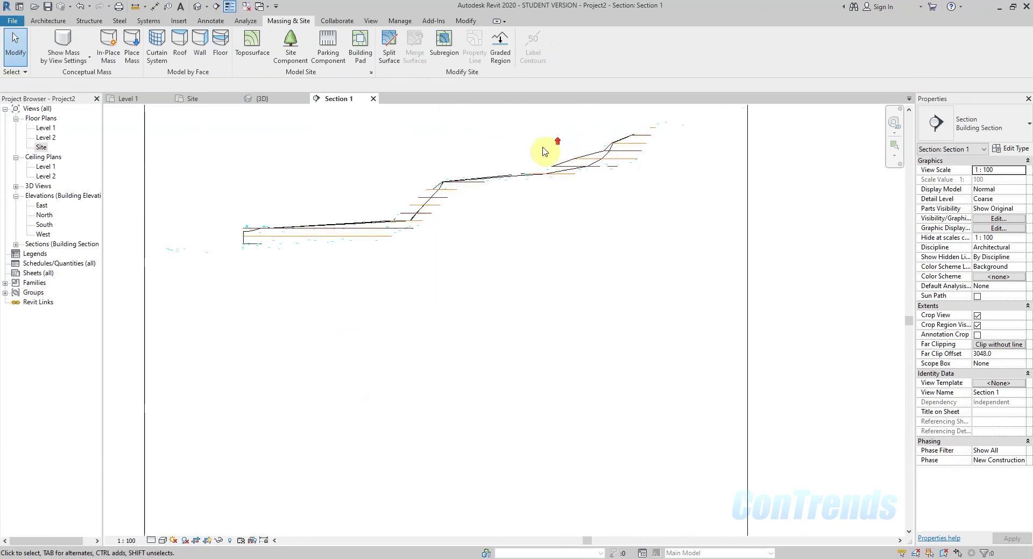
- Open Section 1's Visibility/Graphic Overrides with VG and show the Imported Categories tab
{"action": "scroll", "coordinate": [528, 224], "scroll_direction": "down", "scroll_amount": 4}
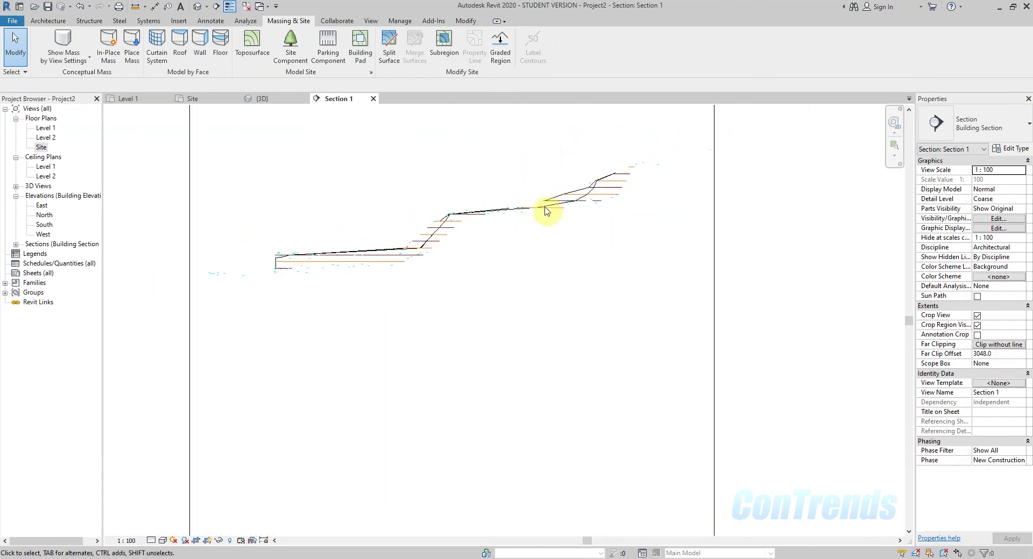
{"action": "key", "text": "v"}
{"action": "key", "text": "g"}
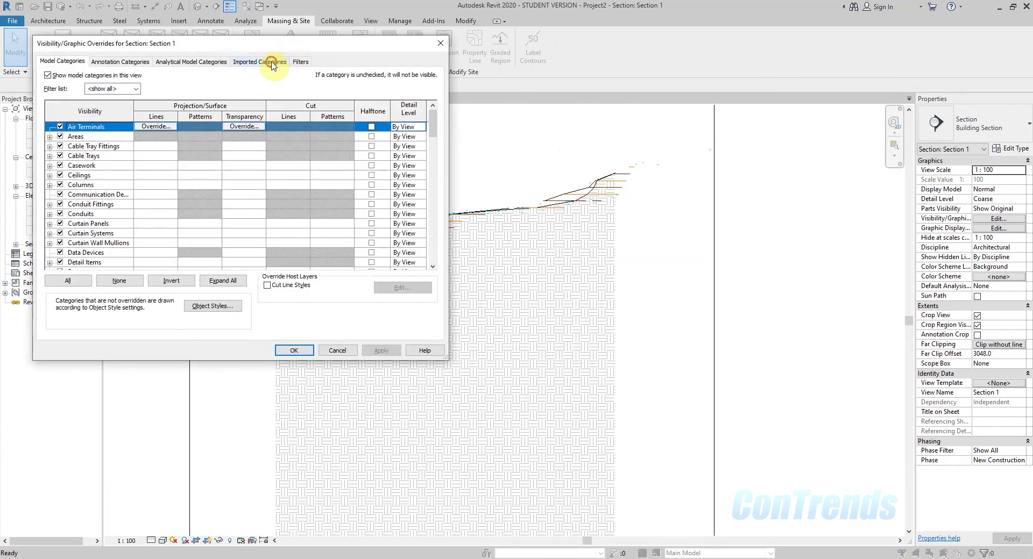
{"action": "left_click", "coordinate": [271, 62]}
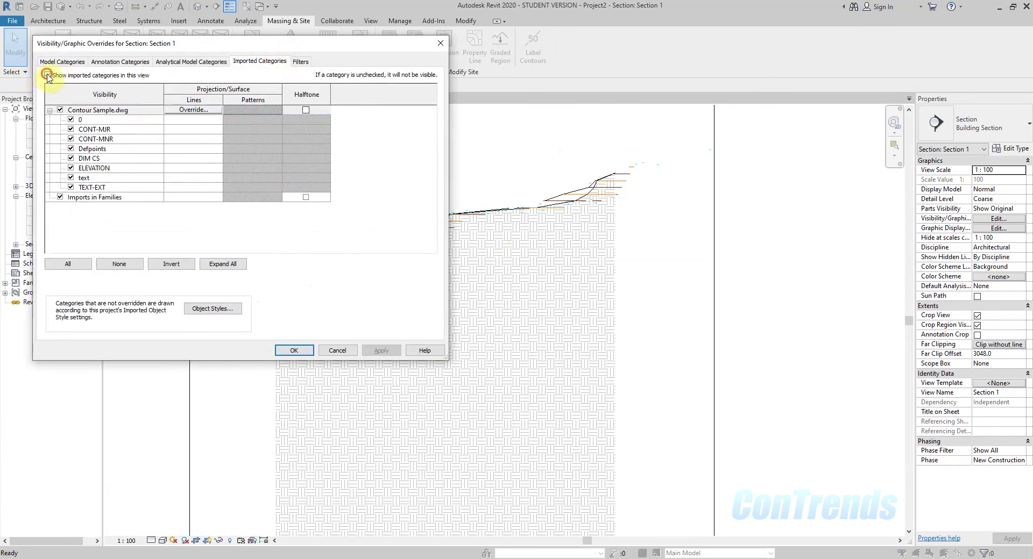